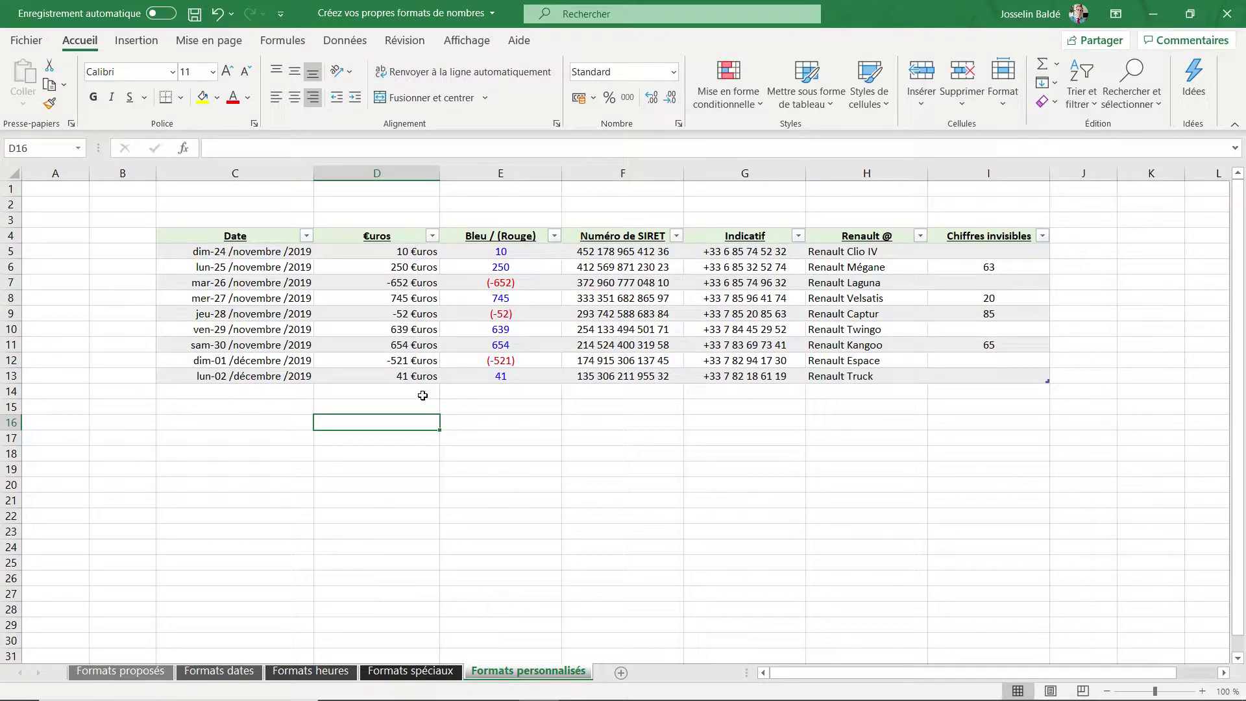
Reset the number format of the €uros column values in D5:D13 to Standard.
left_click_drag(408, 253, 412, 375)
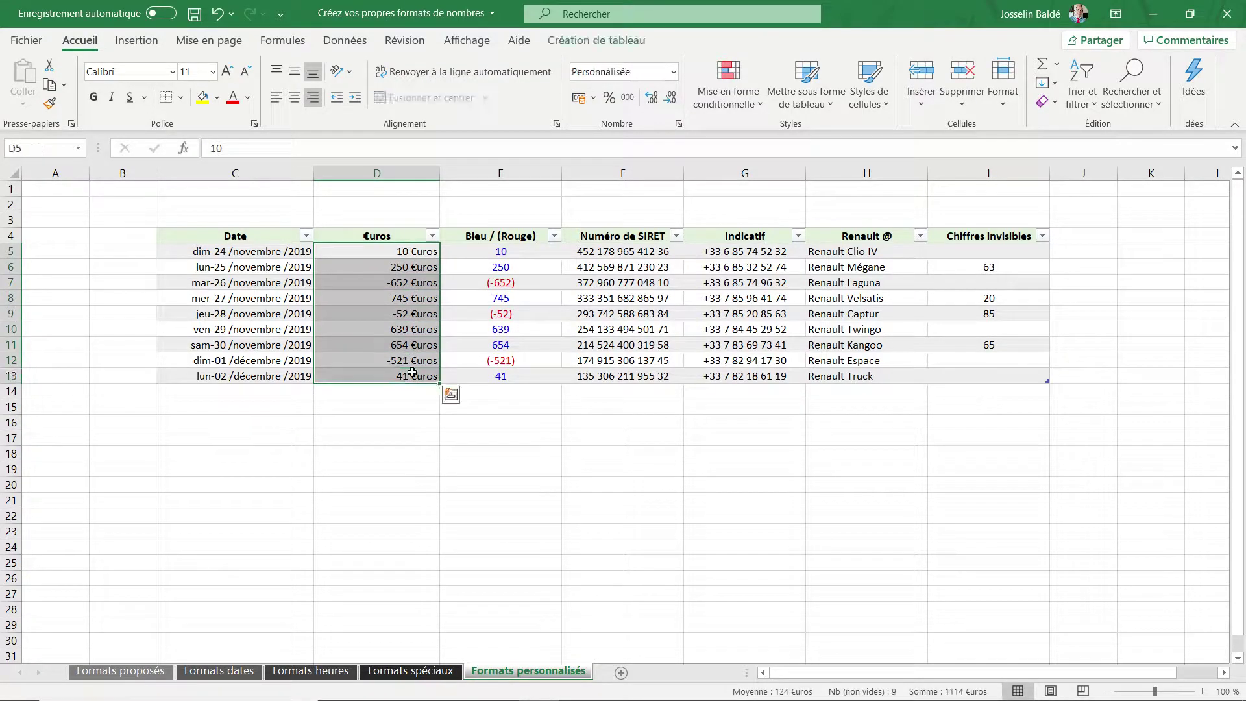
left_click(648, 72)
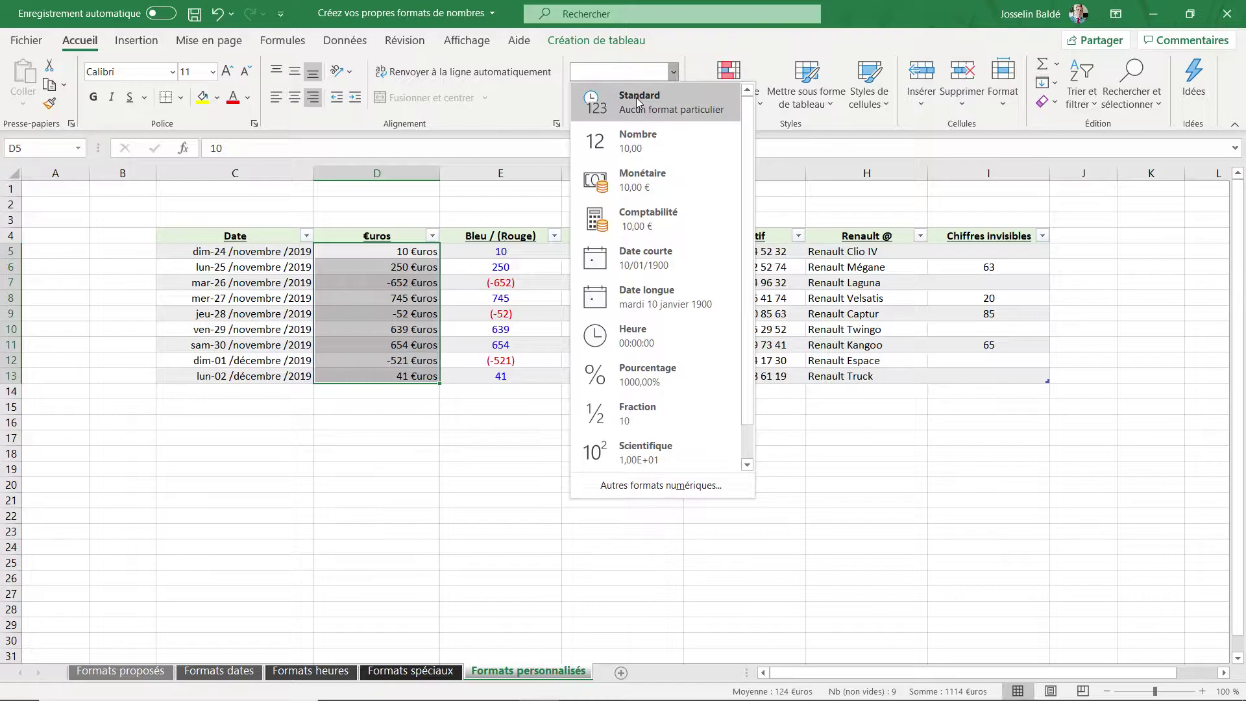
left_click(639, 103)
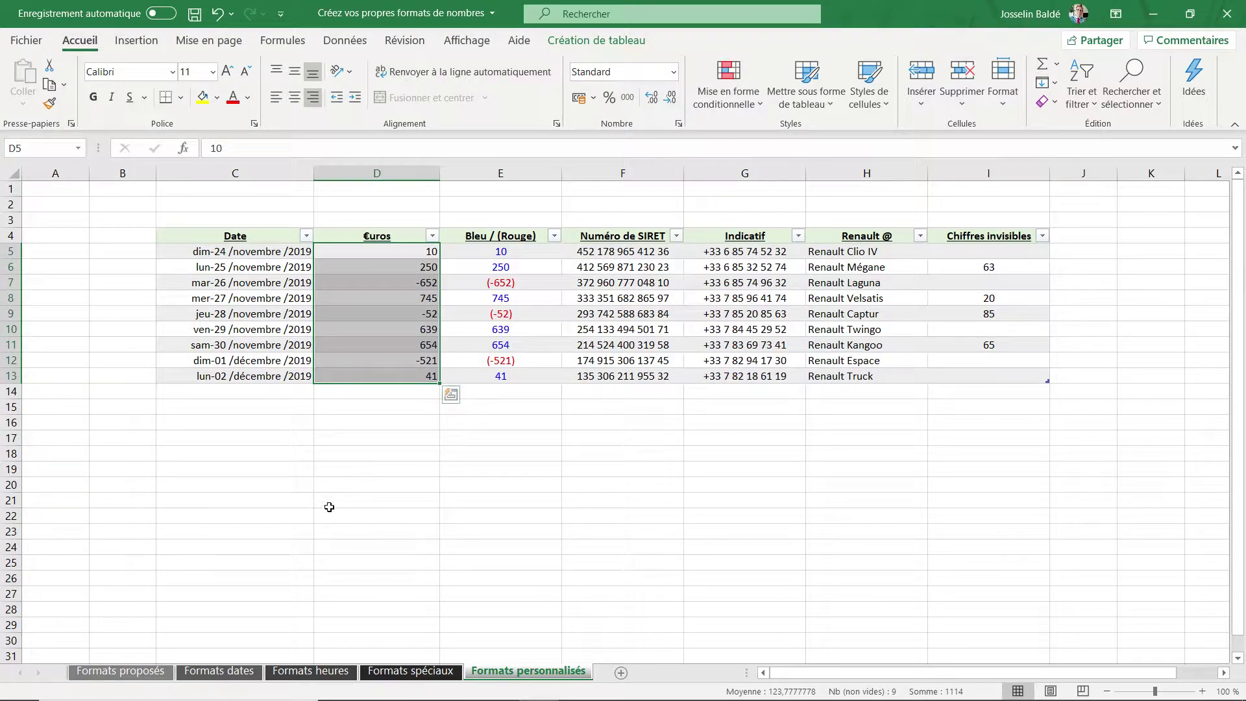
Examine the Personnalisée number formats for the €uros values, previewing the codes 0, 0,00, # ##0 and # ##0,00 on the sample.
left_click(678, 124)
left_click(481, 272)
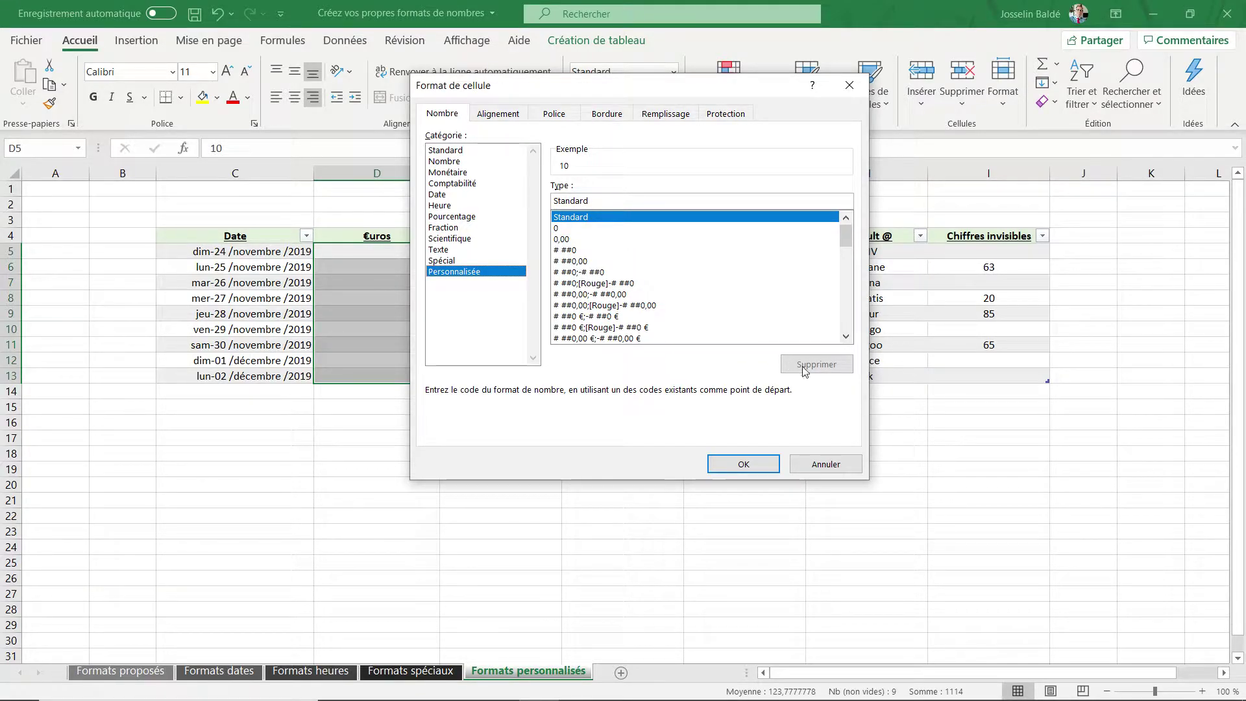
double_click(581, 200)
left_click(569, 239)
left_click(570, 249)
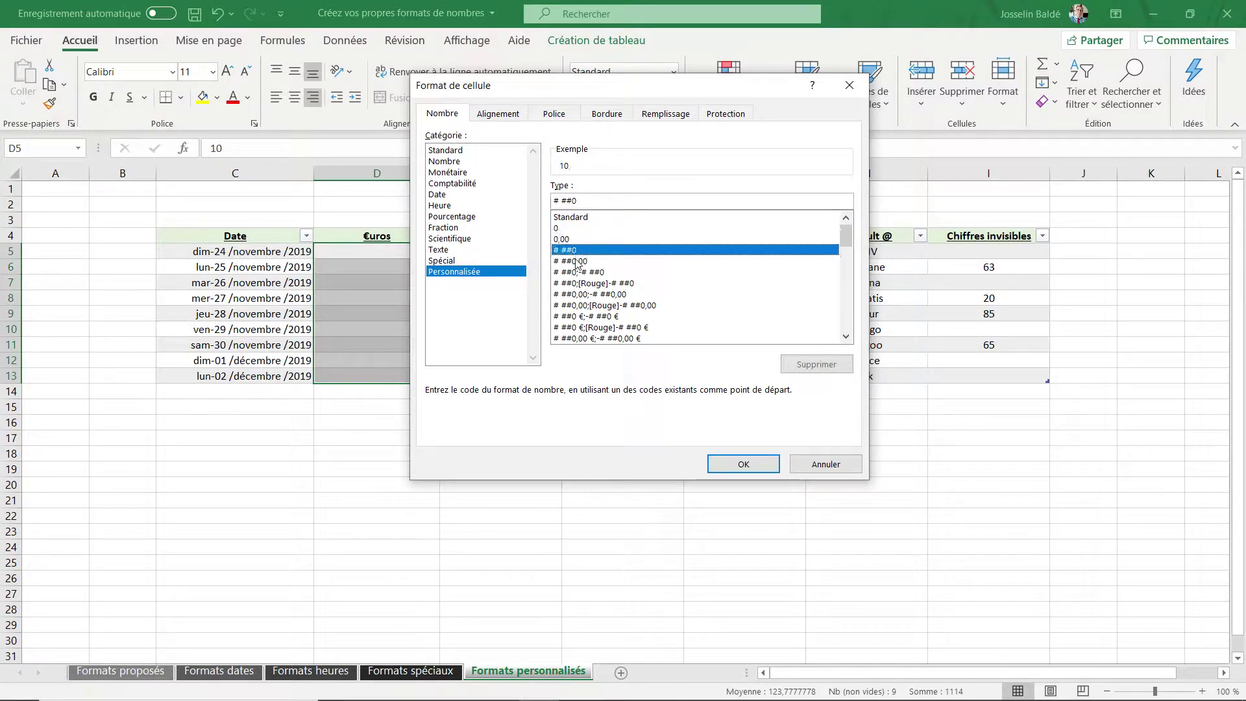
left_click(579, 261)
left_click_drag(608, 83, 755, 64)
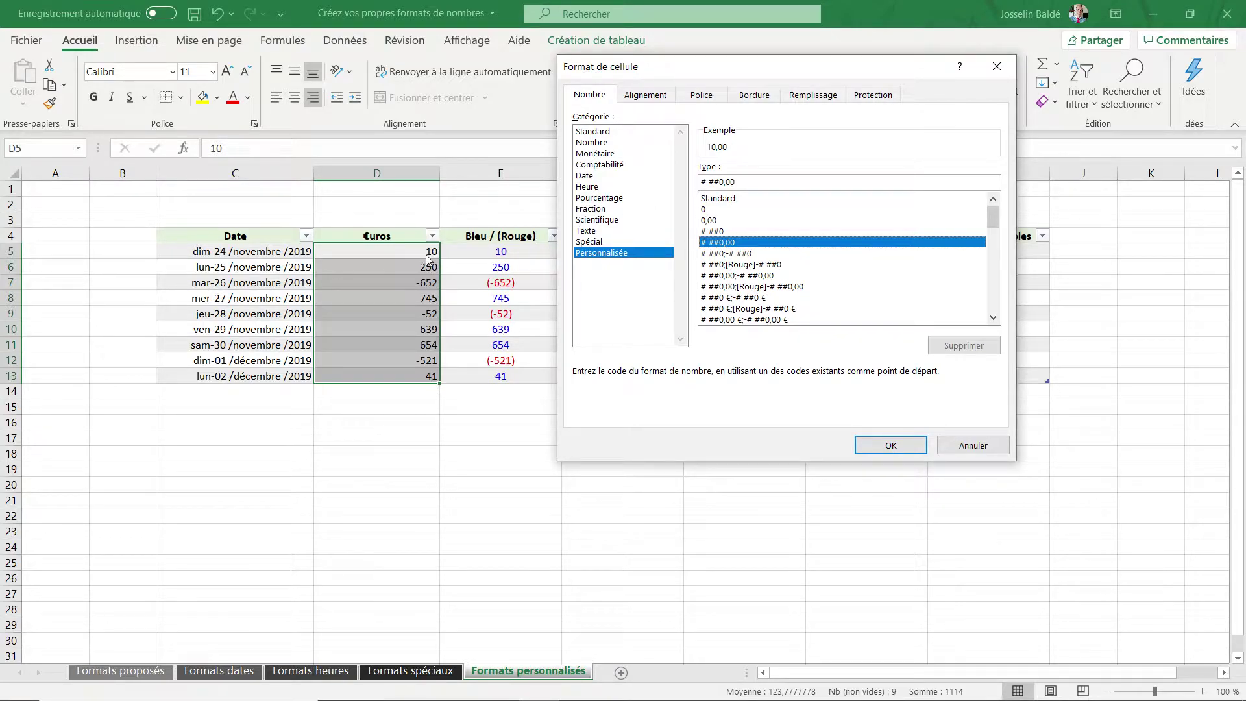
left_click(706, 211)
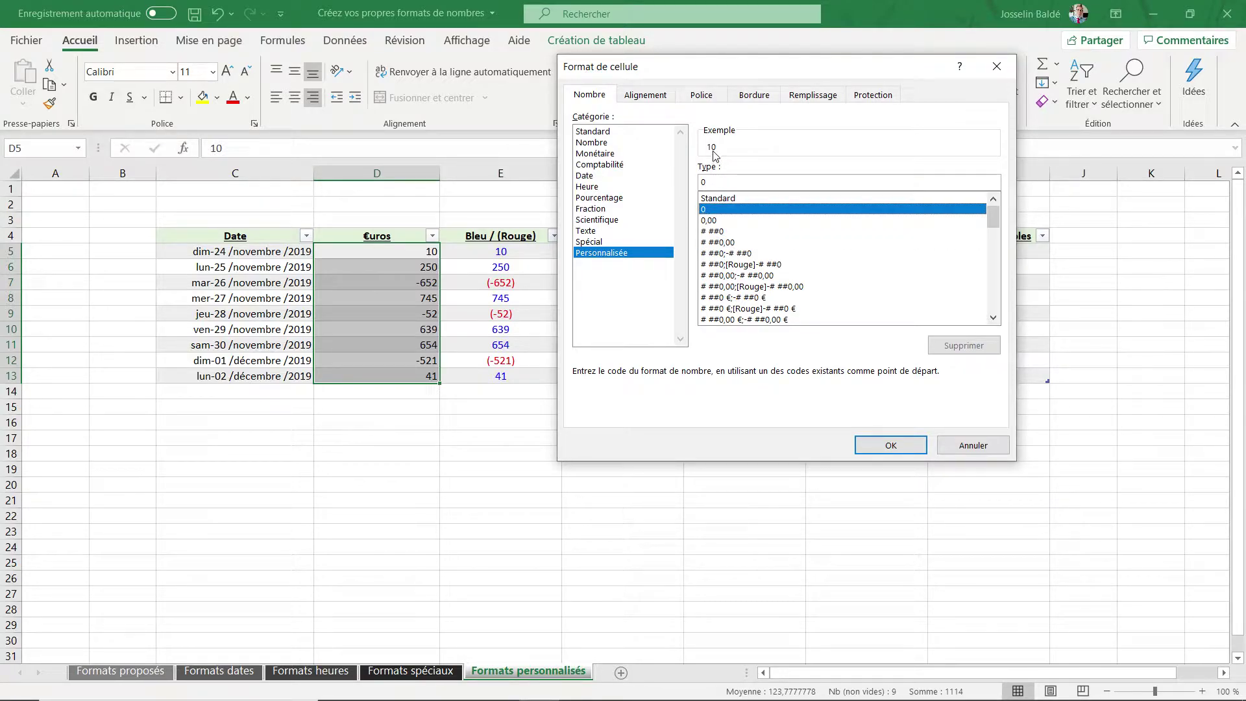
left_click(710, 220)
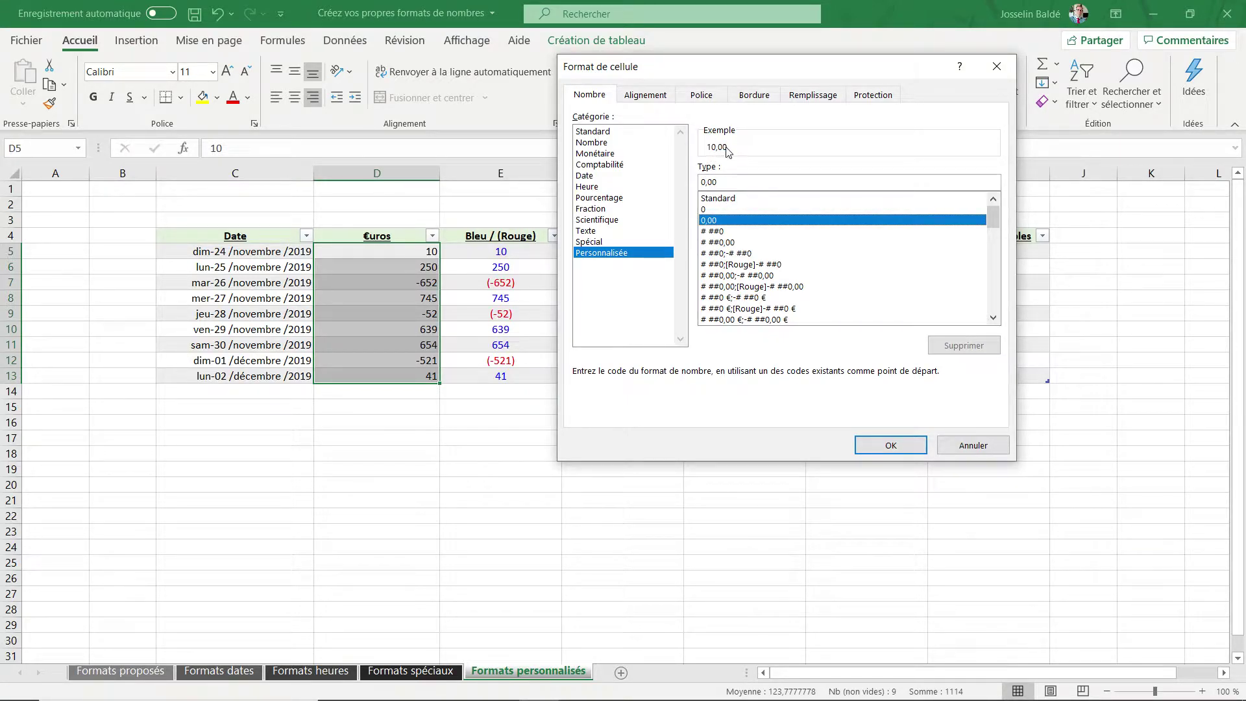
left_click(717, 231)
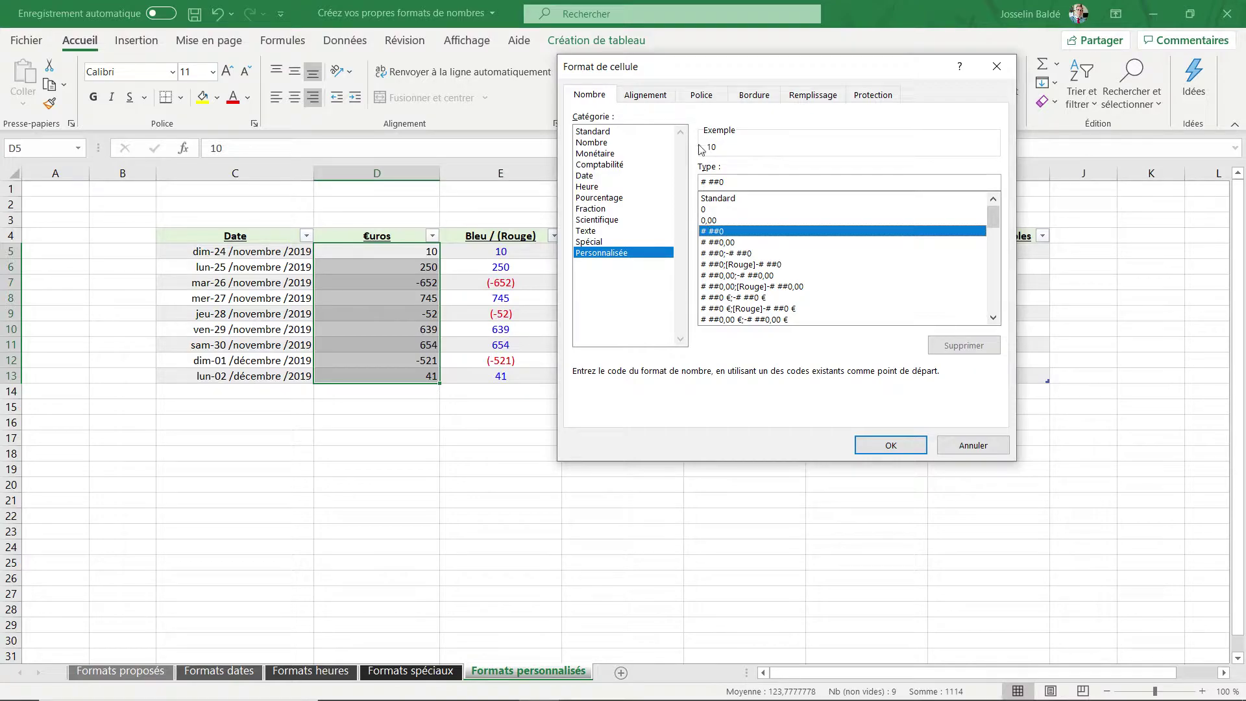
Apply the custom number format # ##0,00\ "€uros" to the €uros column values, starting from the # ##0,00 code.
left_click(704, 242)
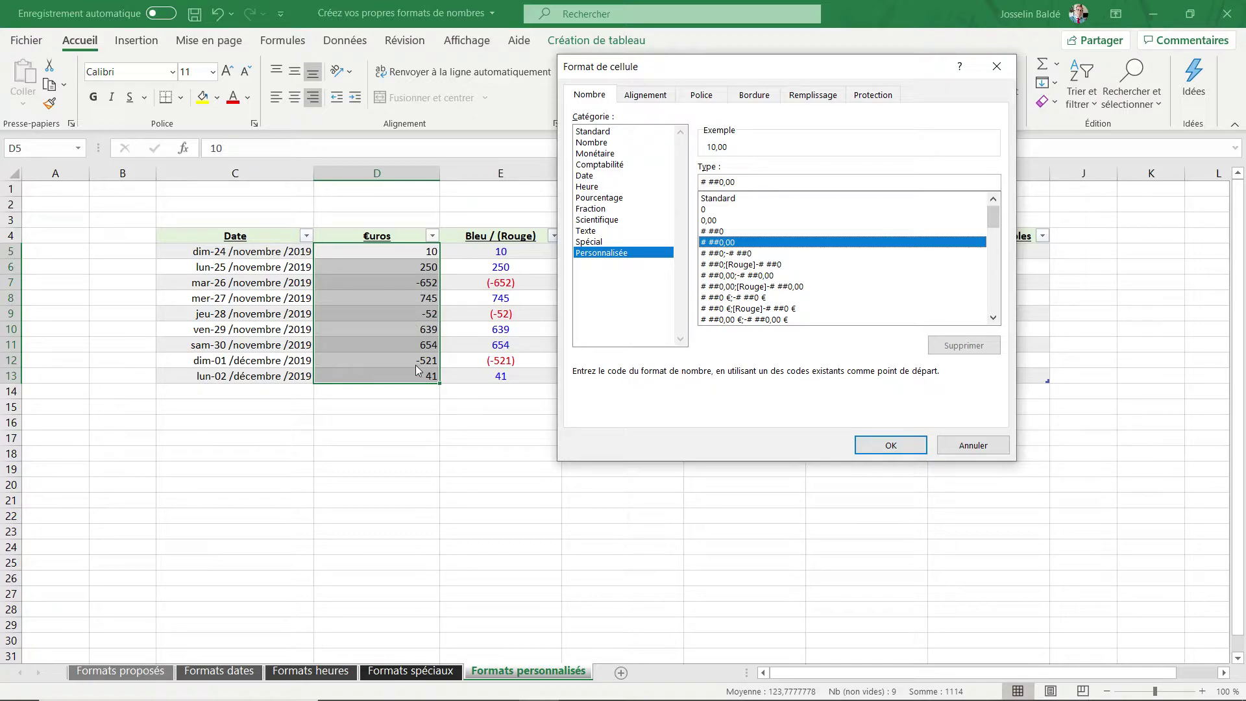
left_click(741, 181)
type("\\ \"€uros")
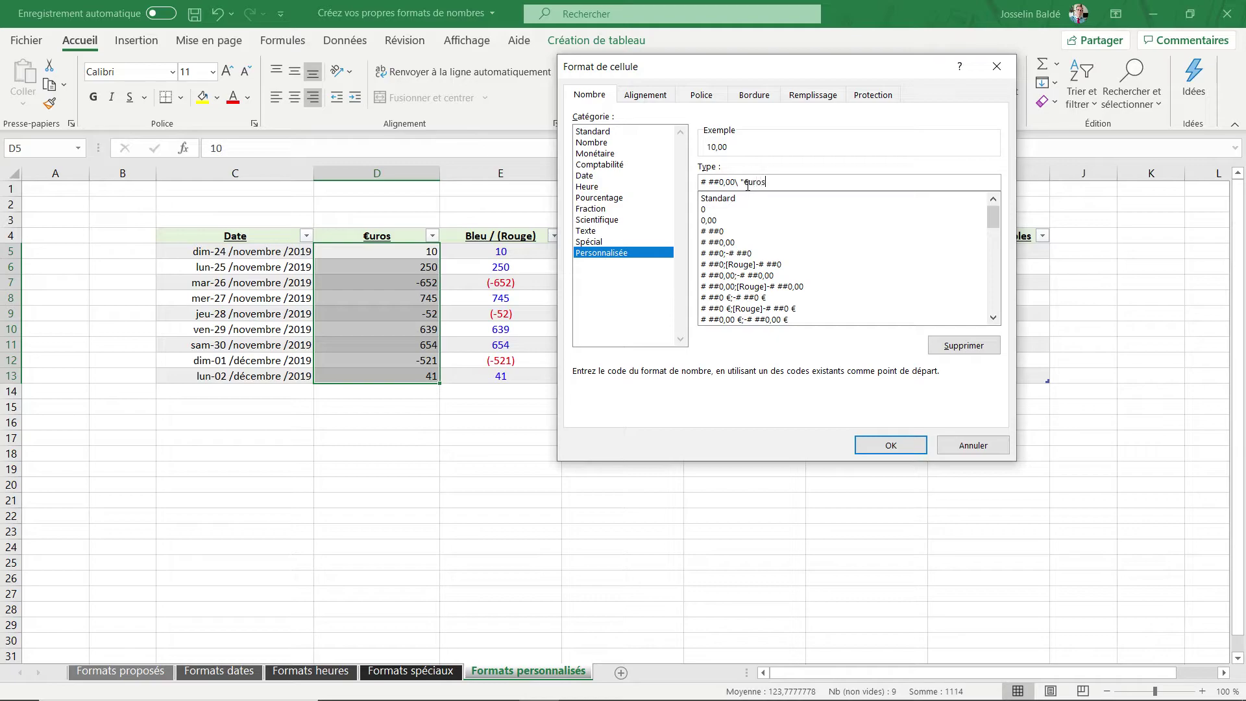
type("\"")
left_click(890, 446)
left_click(451, 520)
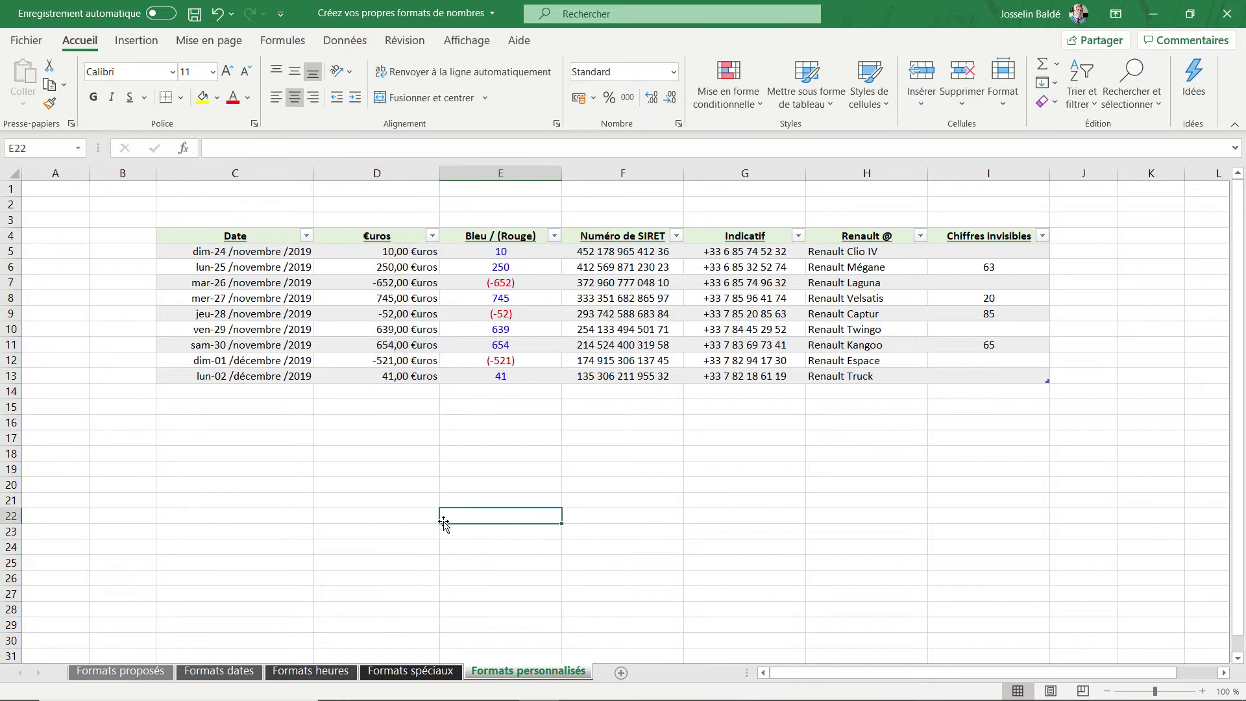
Replace the amount in cell D10 with 57777767 to test the thousands separator.
left_click(349, 326)
type("57777767")
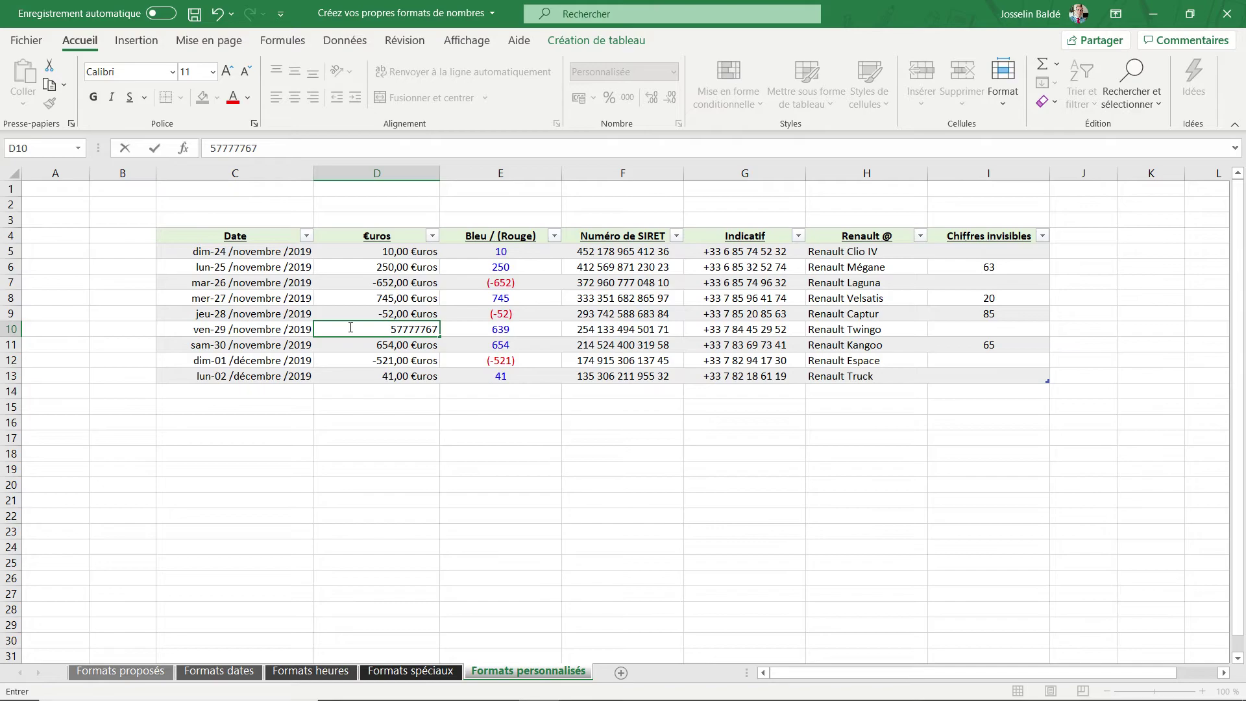
key("Return")
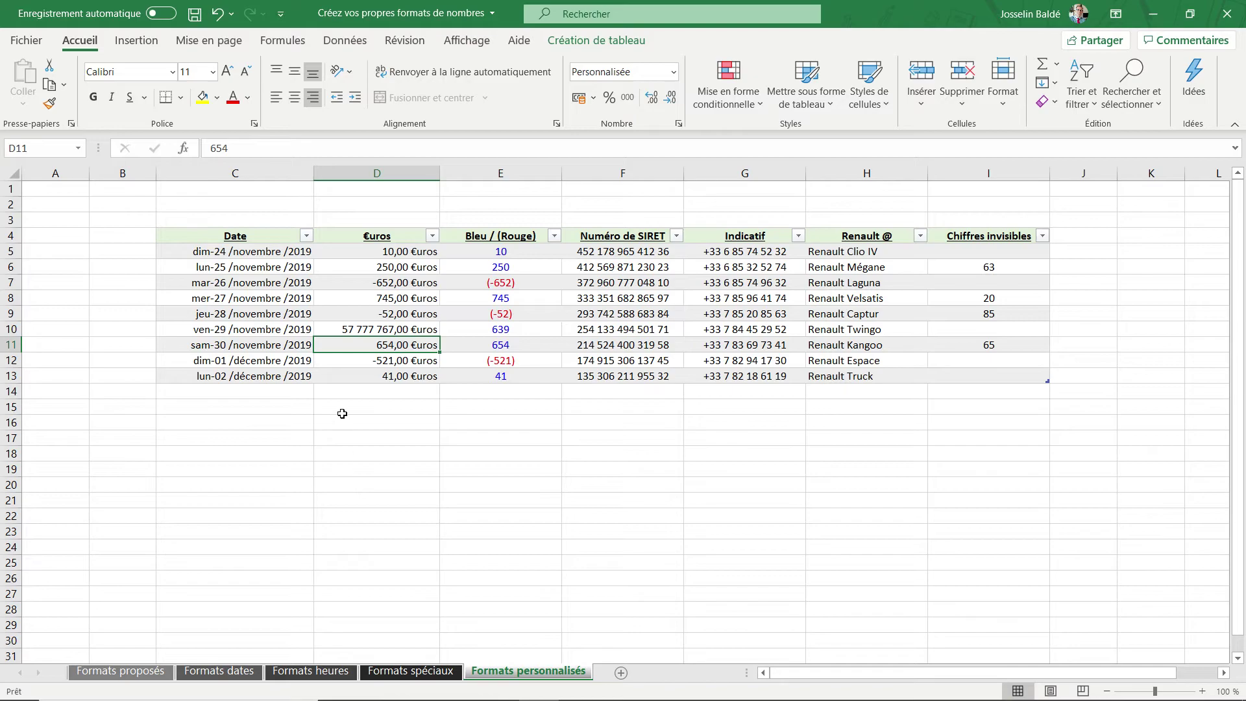
Change the text suffix in the custom number format of D5:D13 to "Pommes", keeping the # ##0,00 part.
left_click_drag(367, 251, 367, 379)
left_click(679, 124)
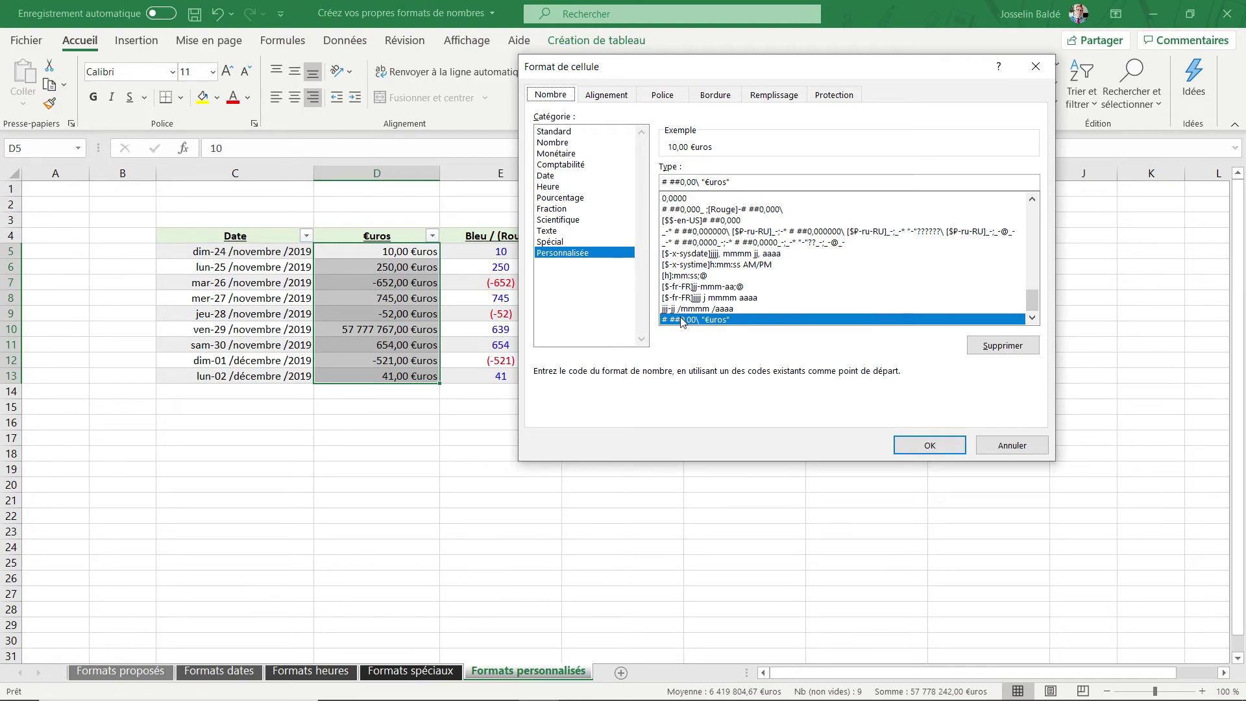
left_click(727, 184)
key("BackSpace")
key("BackSpace")
key("BackSpace")
key("BackSpace")
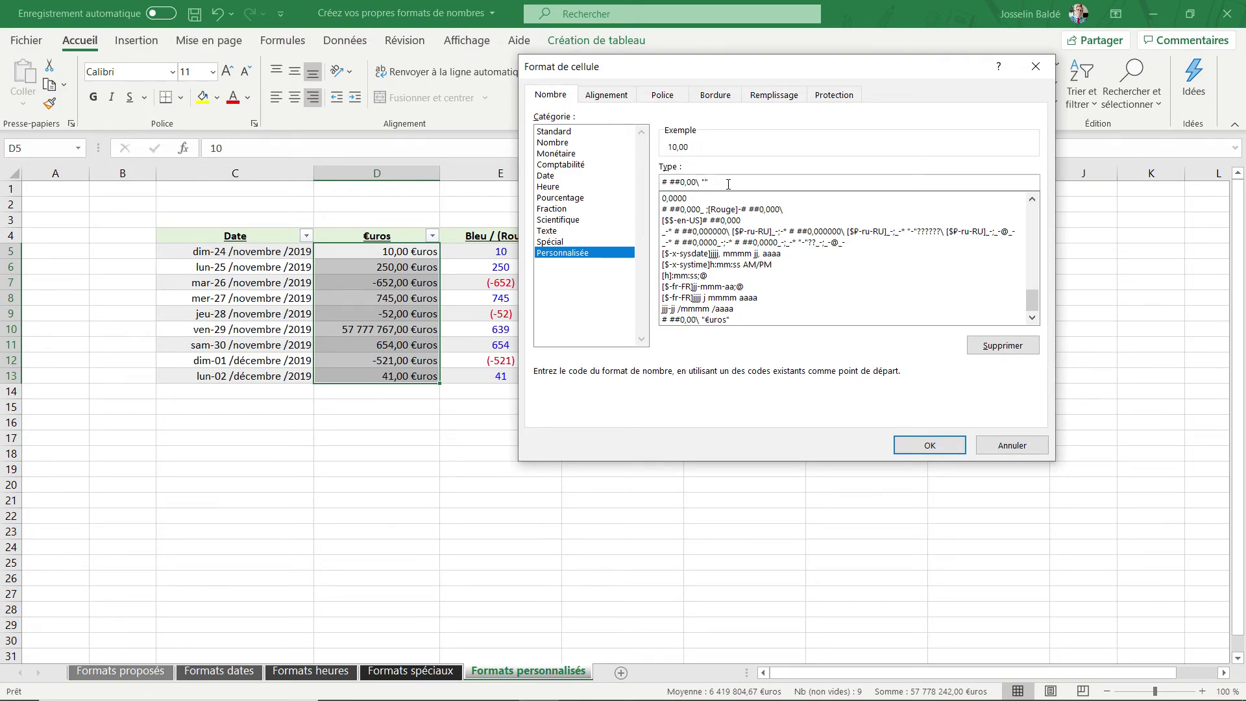
type("Pommes")
left_click(927, 444)
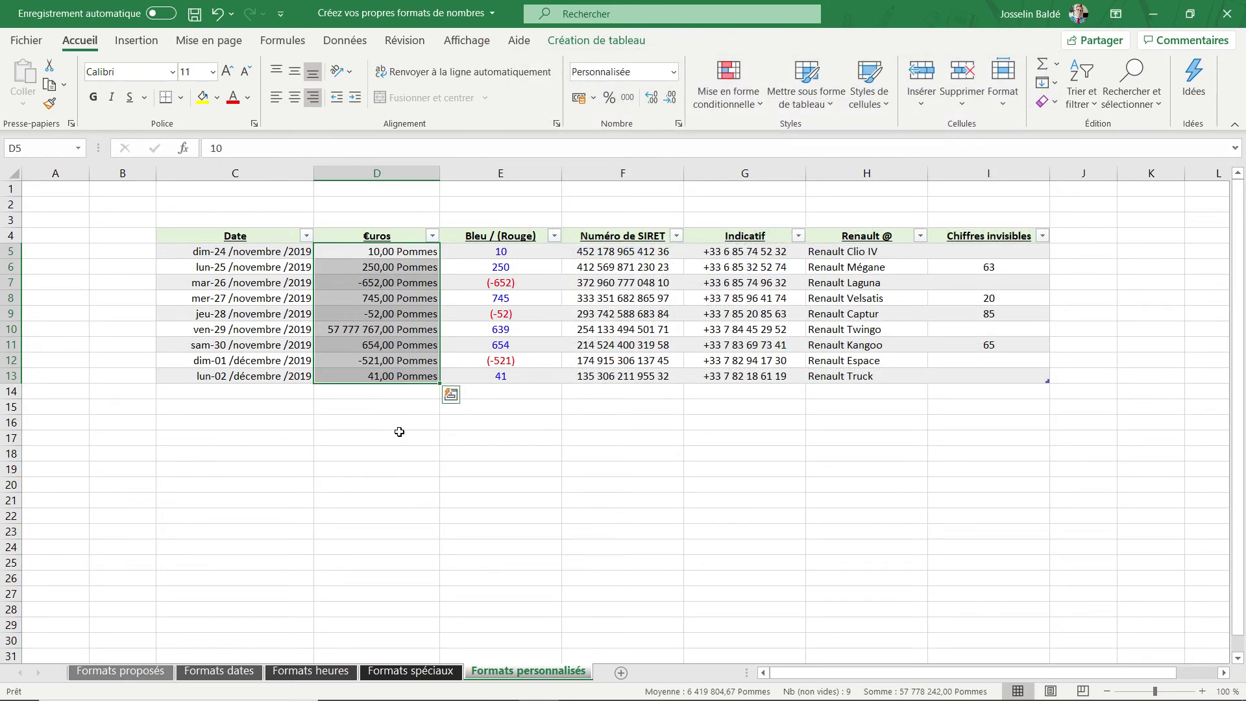